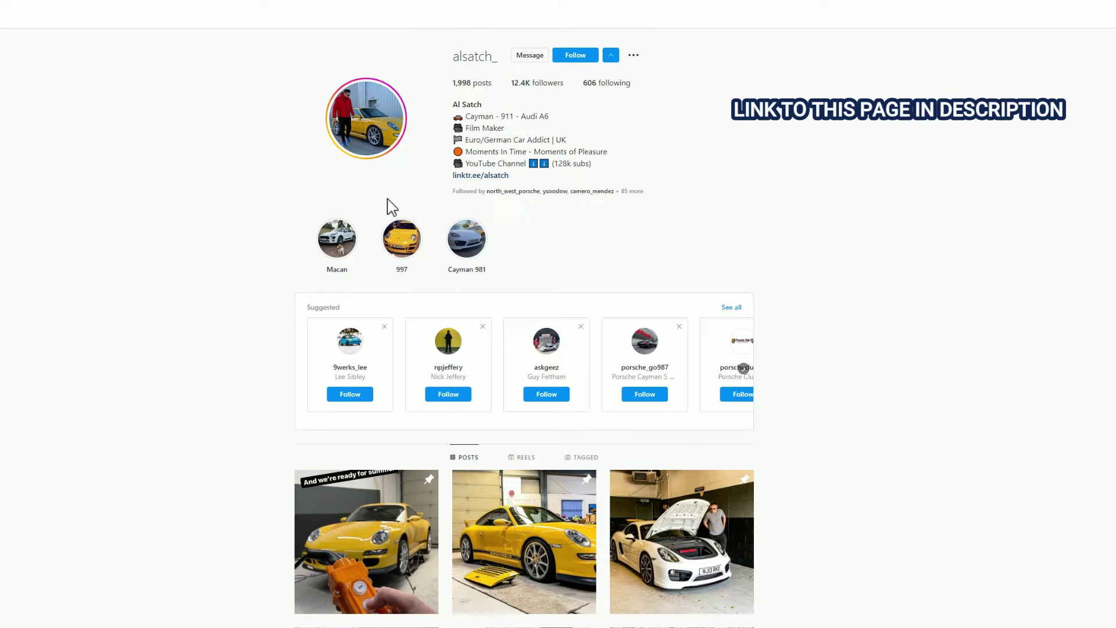
Follow the Porsche car creator's profile on Instagram
click(580, 58)
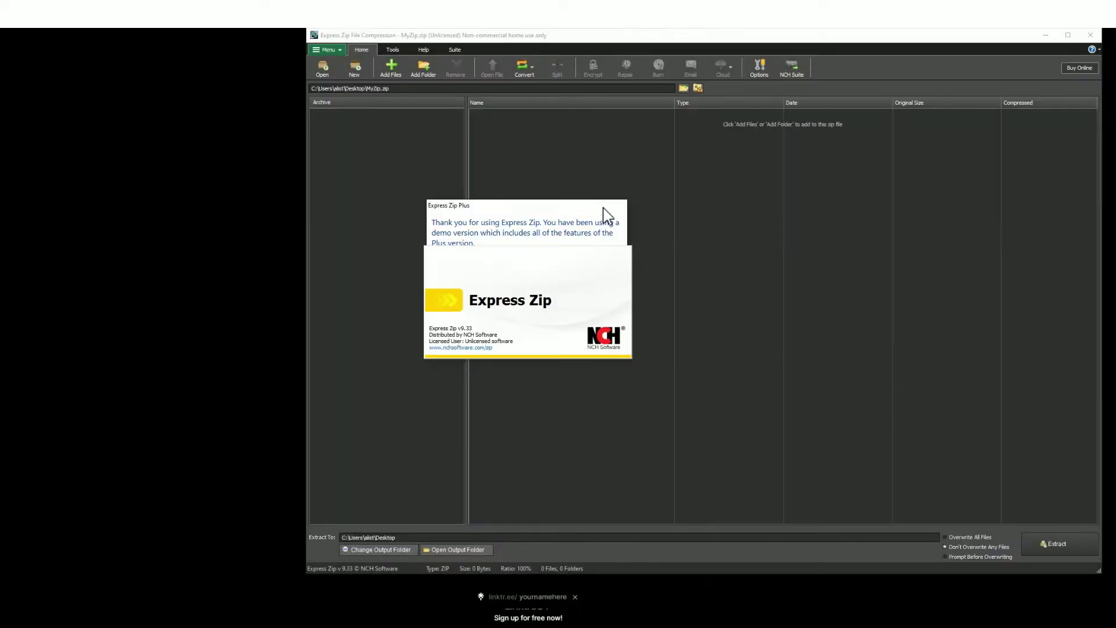
Continue with the Express Zip demo, extract the iCarsoft client kit, and open its output folder
drag(499, 182, 407, 131)
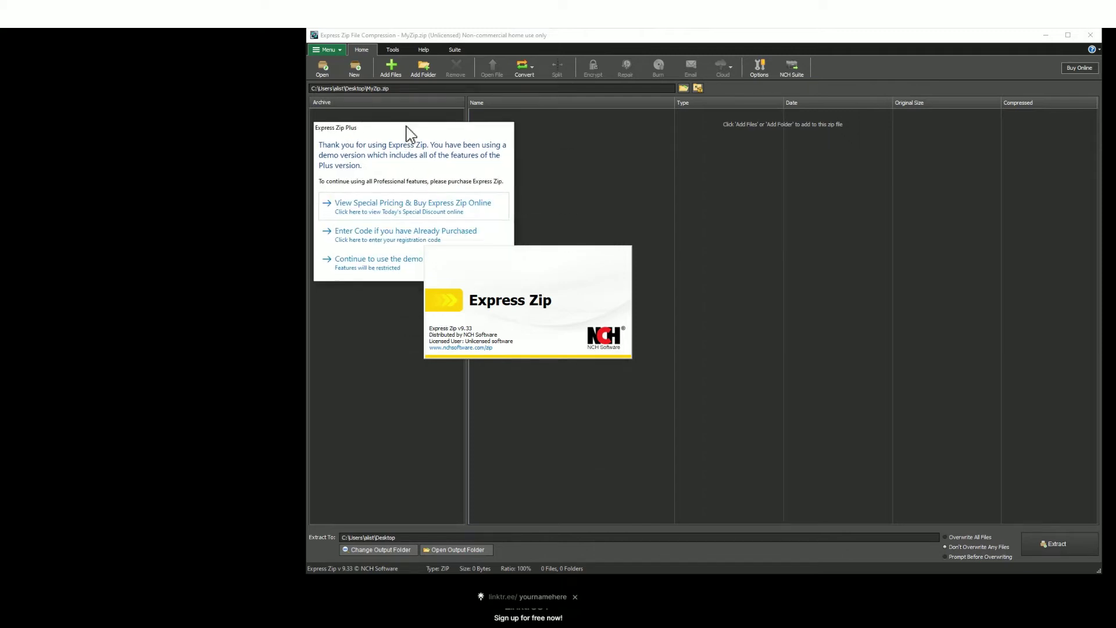
click(374, 276)
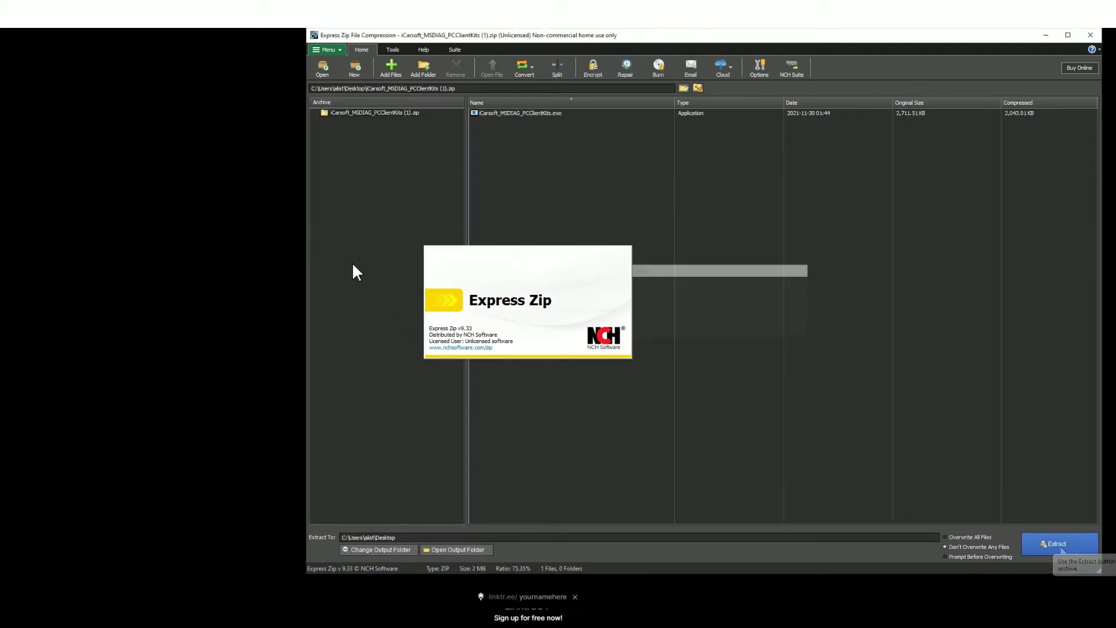
click(1061, 542)
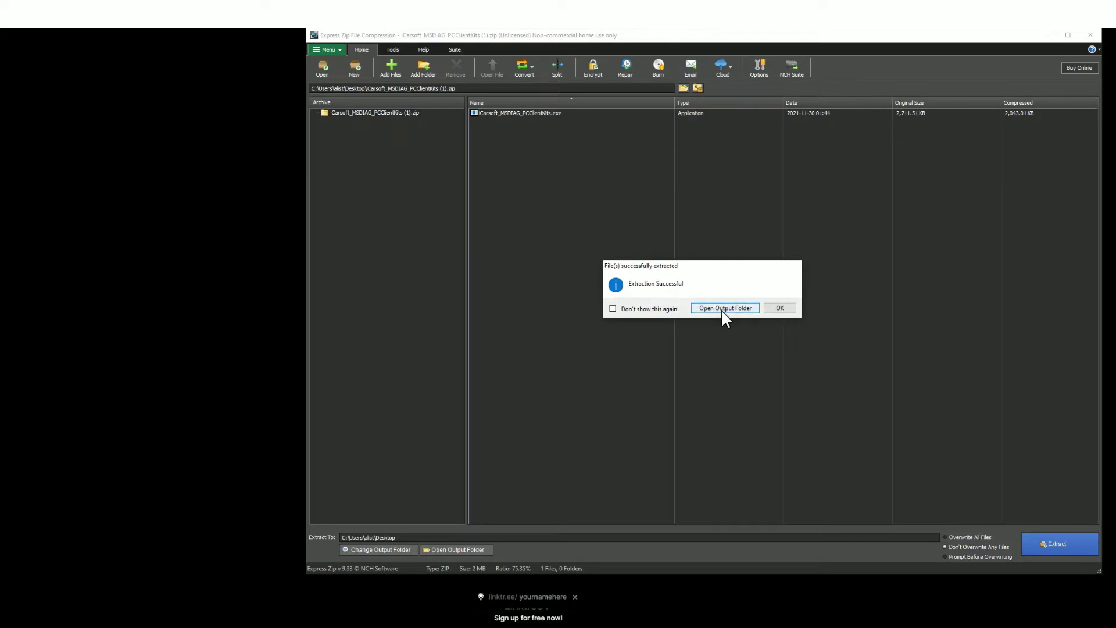
click(722, 310)
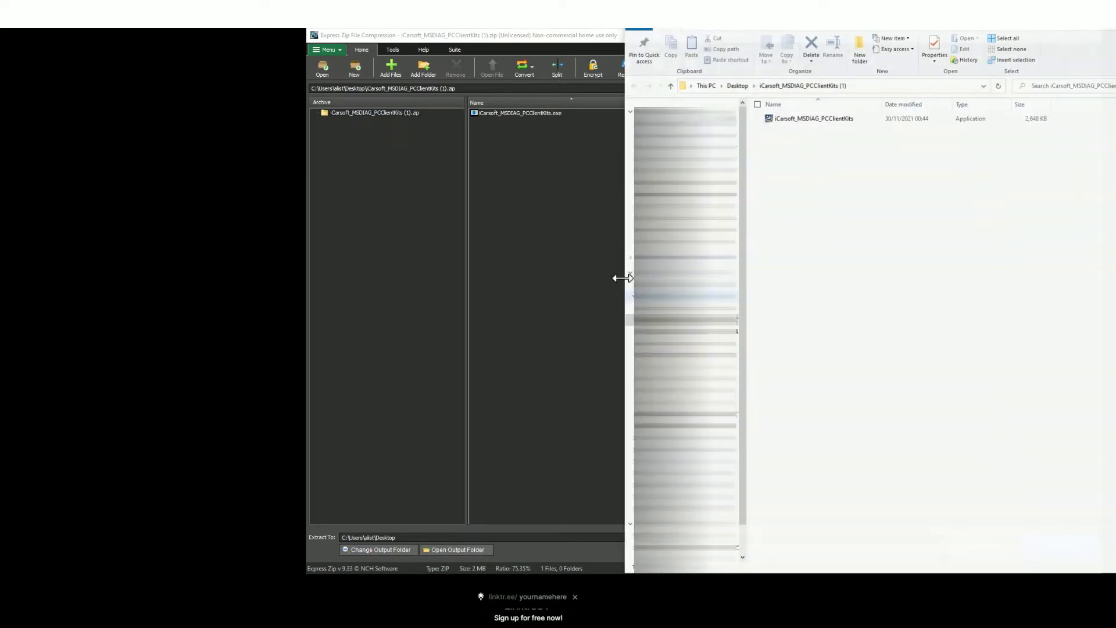
click(784, 120)
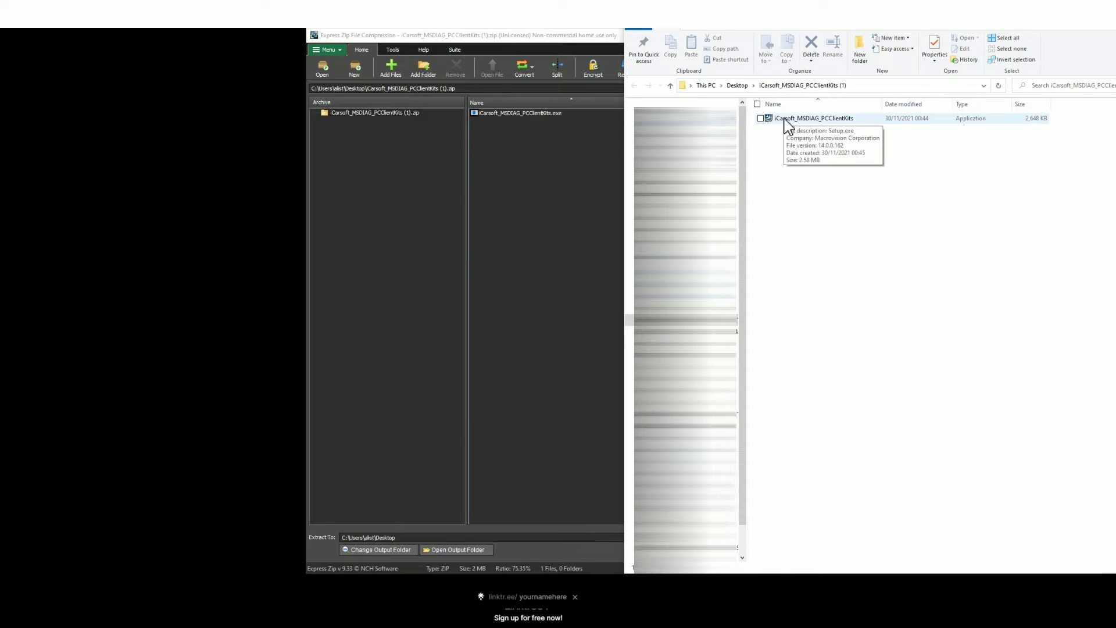
Run the extracted iCarsoft setup and install it to the default folder
click(828, 127)
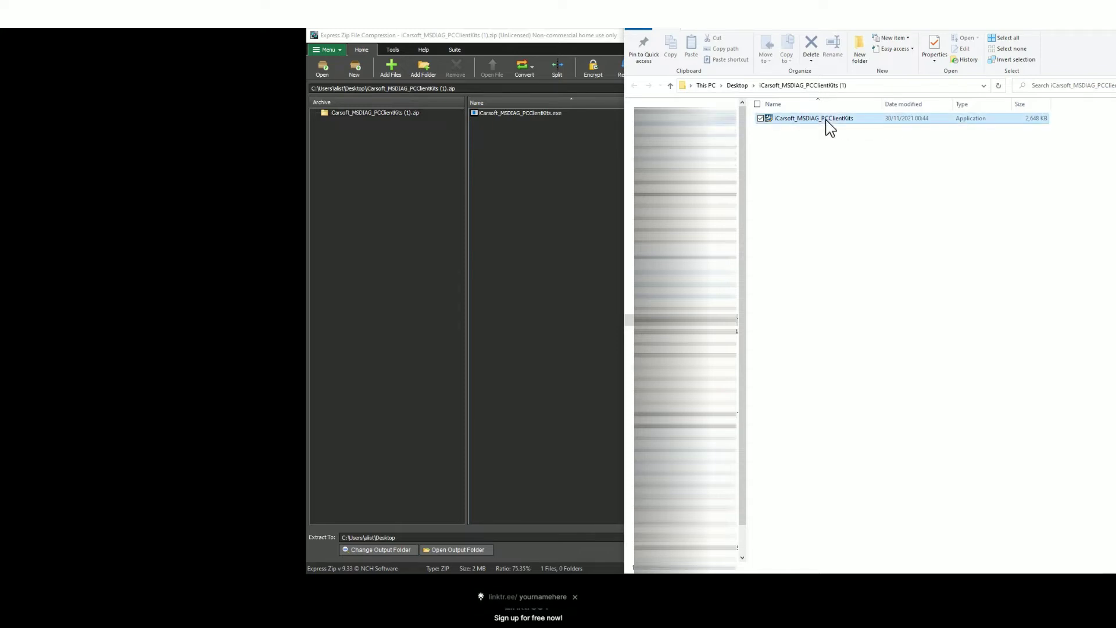
double_click(829, 126)
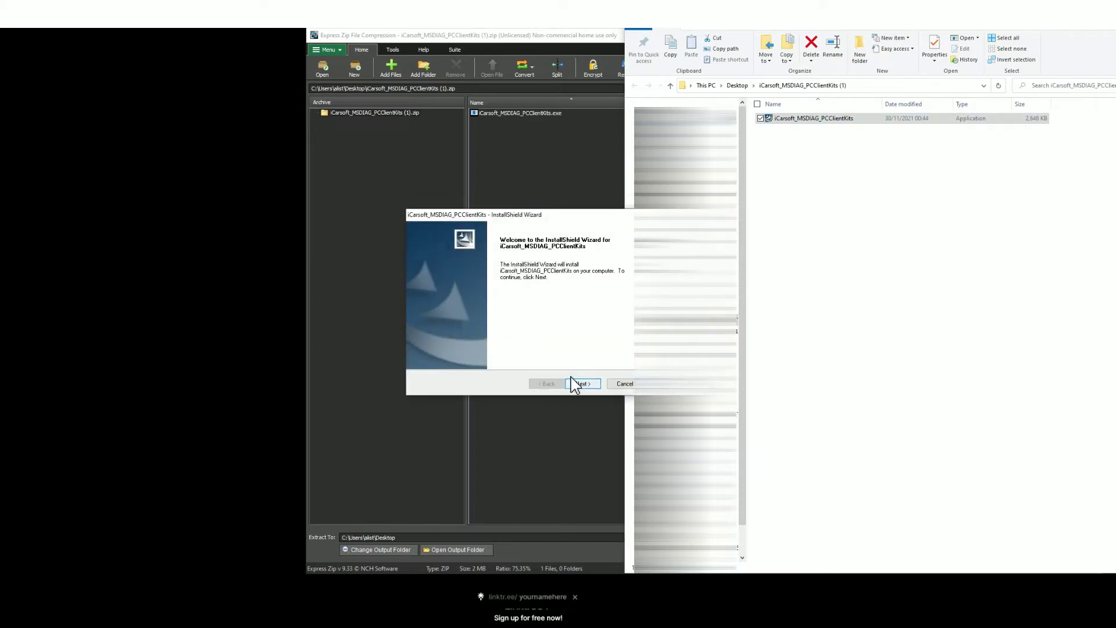
click(582, 384)
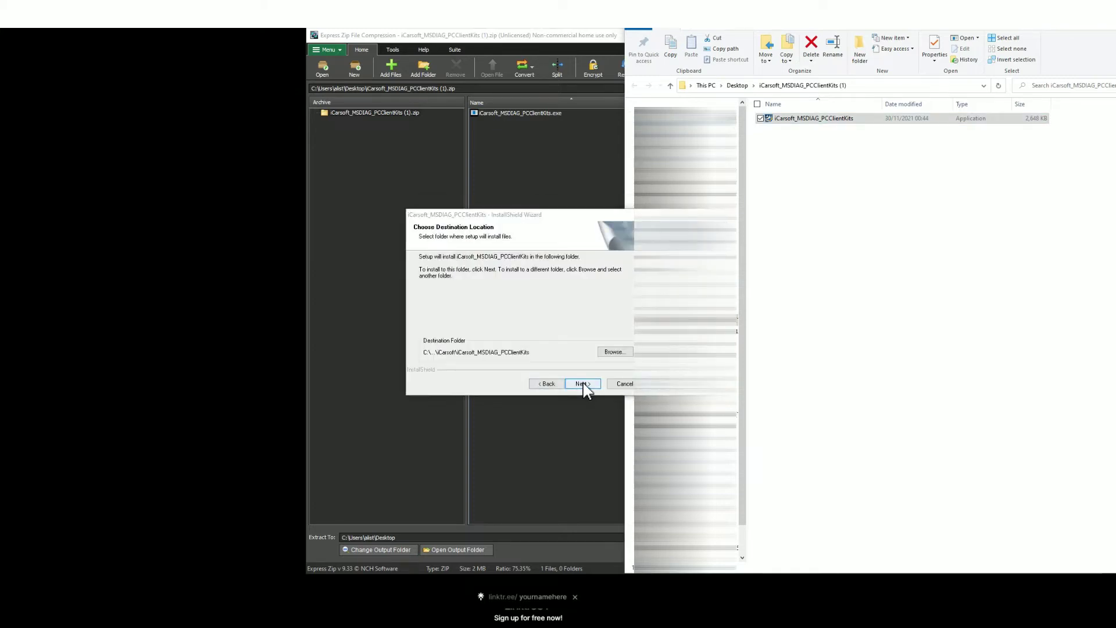
click(583, 384)
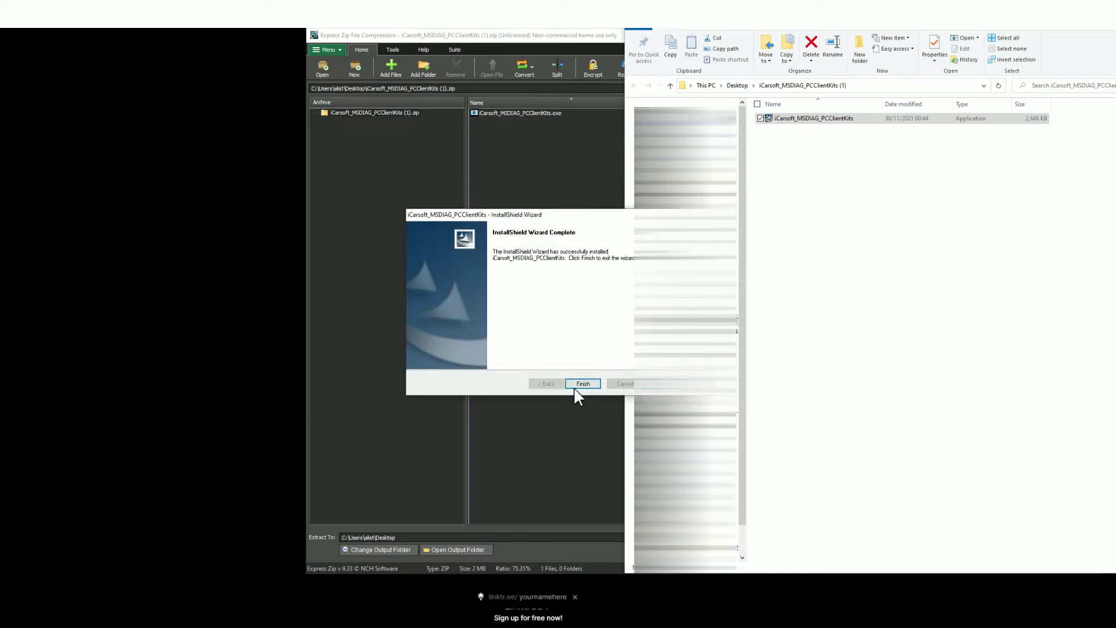
click(583, 384)
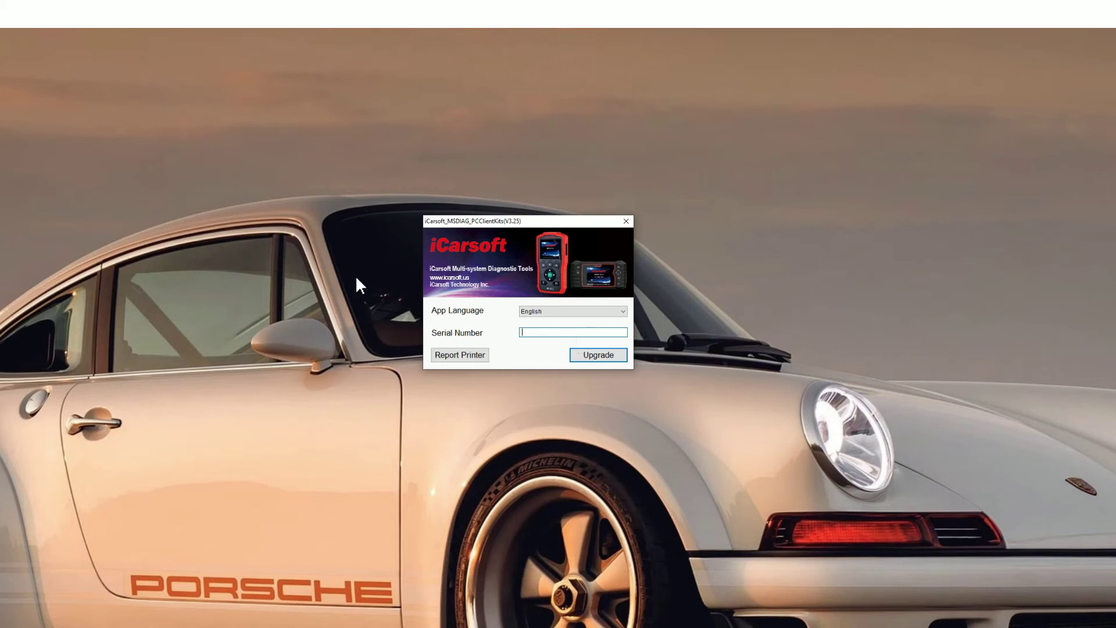
Register the scan tool with its serial number, e-mail address and UID code
click(540, 330)
click(613, 359)
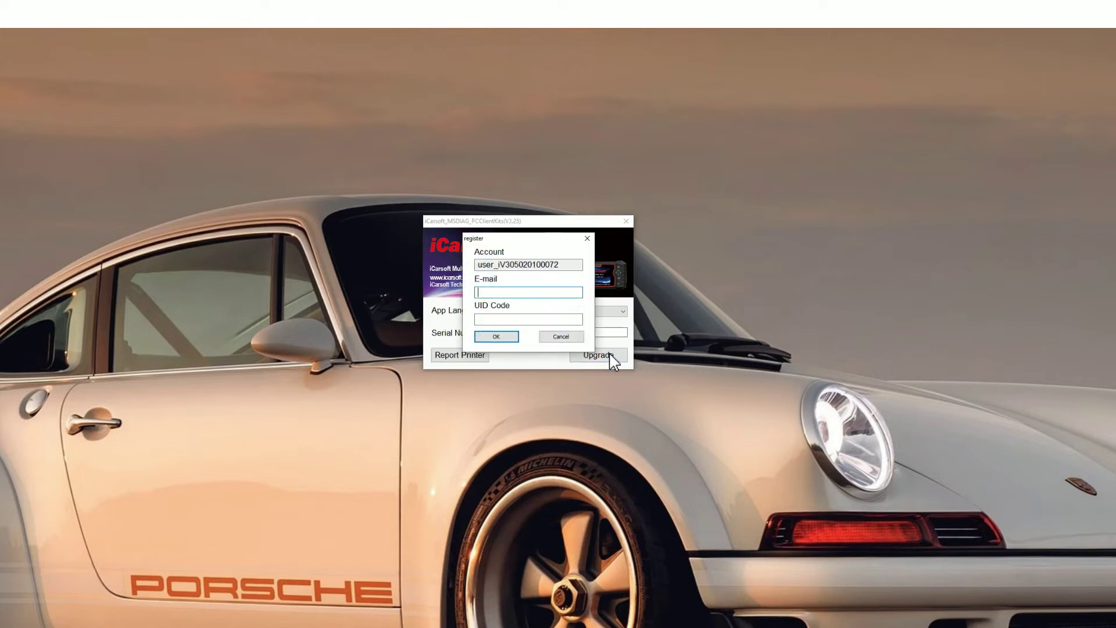
key(ctrl+v)
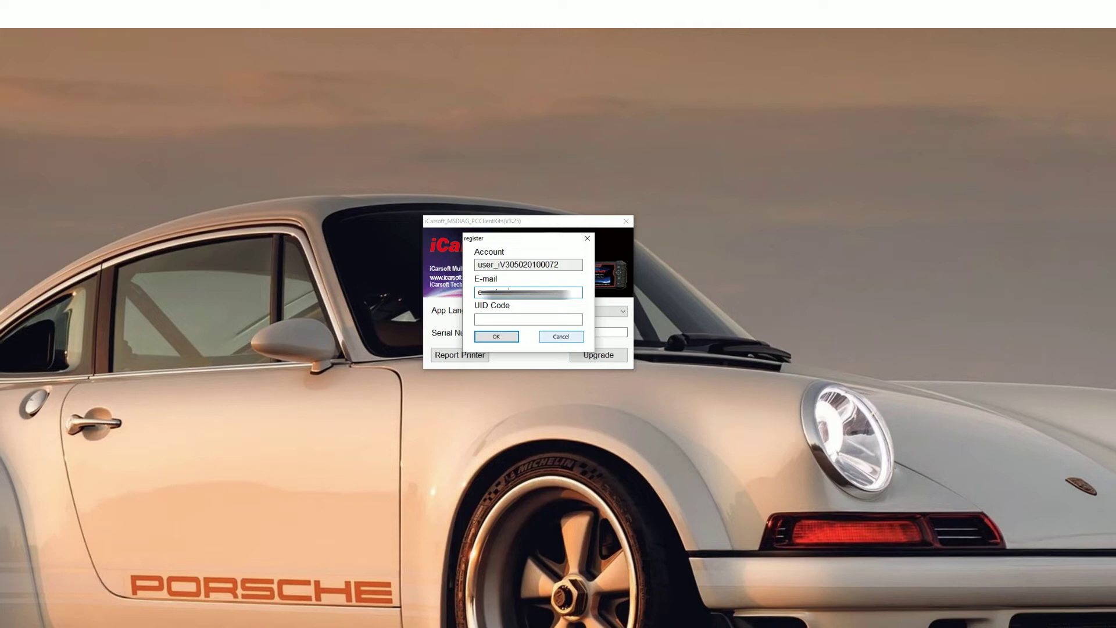
text(.com)
click(553, 321)
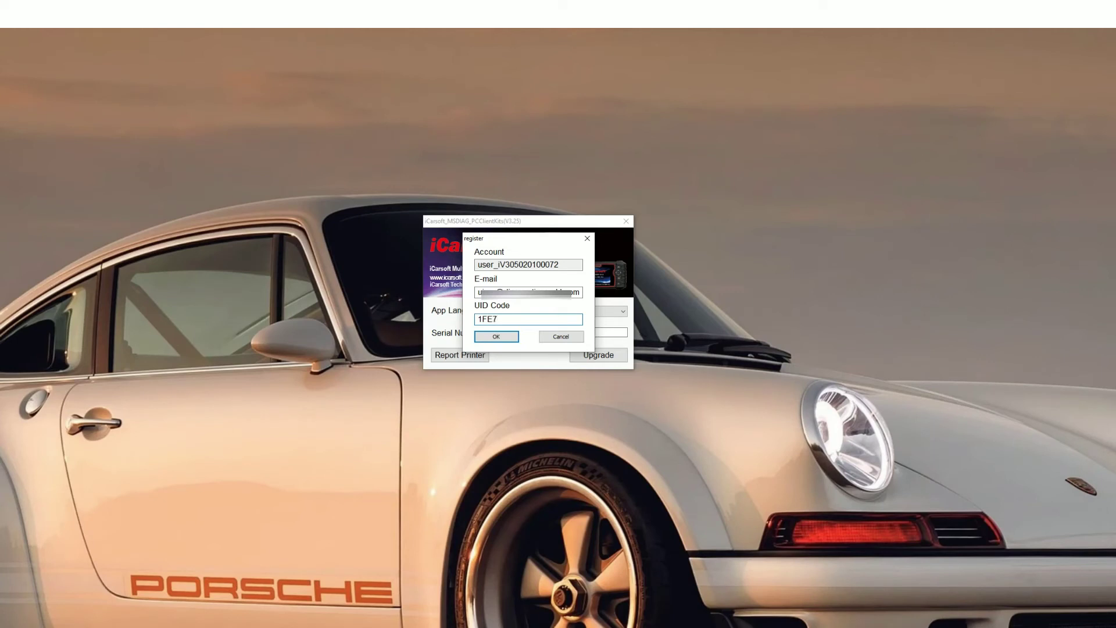
click(499, 339)
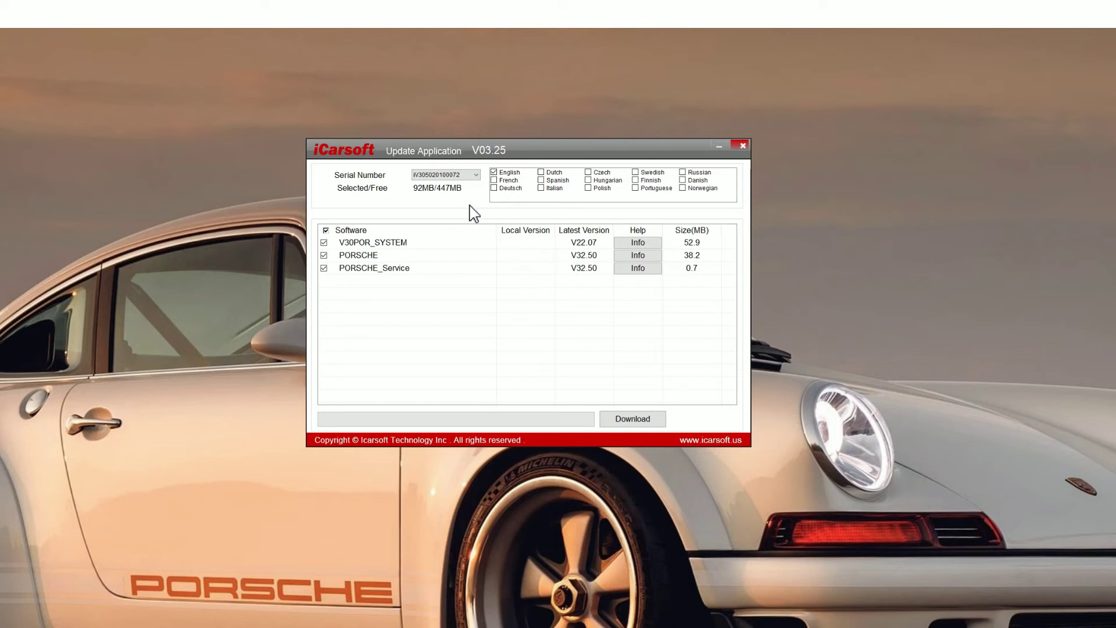
Download the V30POR_SYSTEM, PORSCHE and PORSCHE_Service packages, agreeing to clear the TF card
click(642, 419)
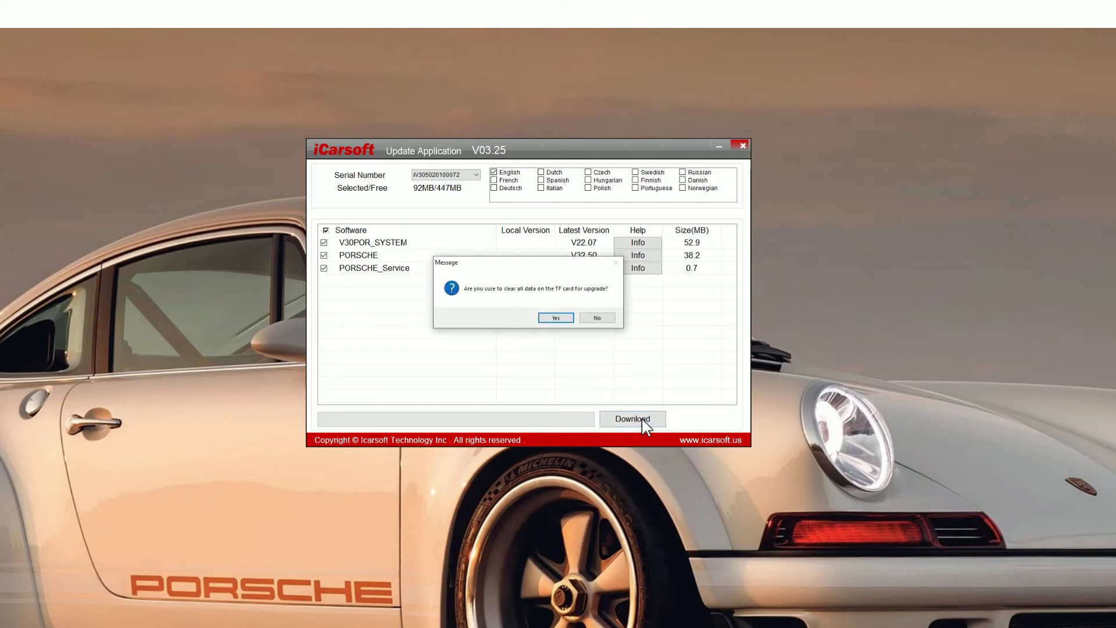
click(550, 320)
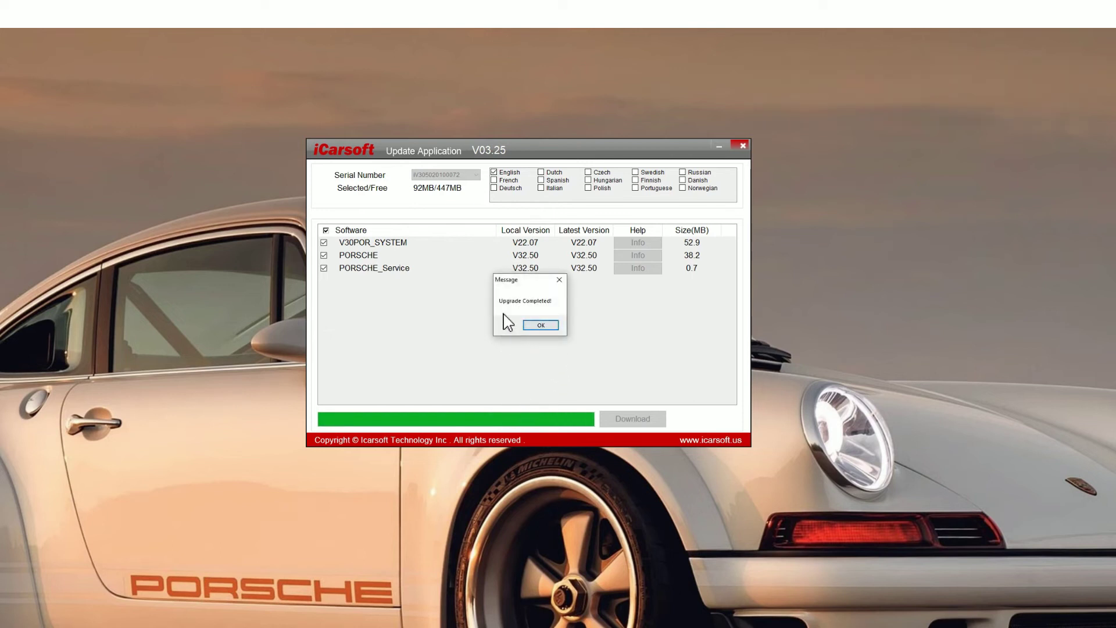
Acknowledge the Upgrade Completed message and close the update application to bring up the quit prompt
click(539, 324)
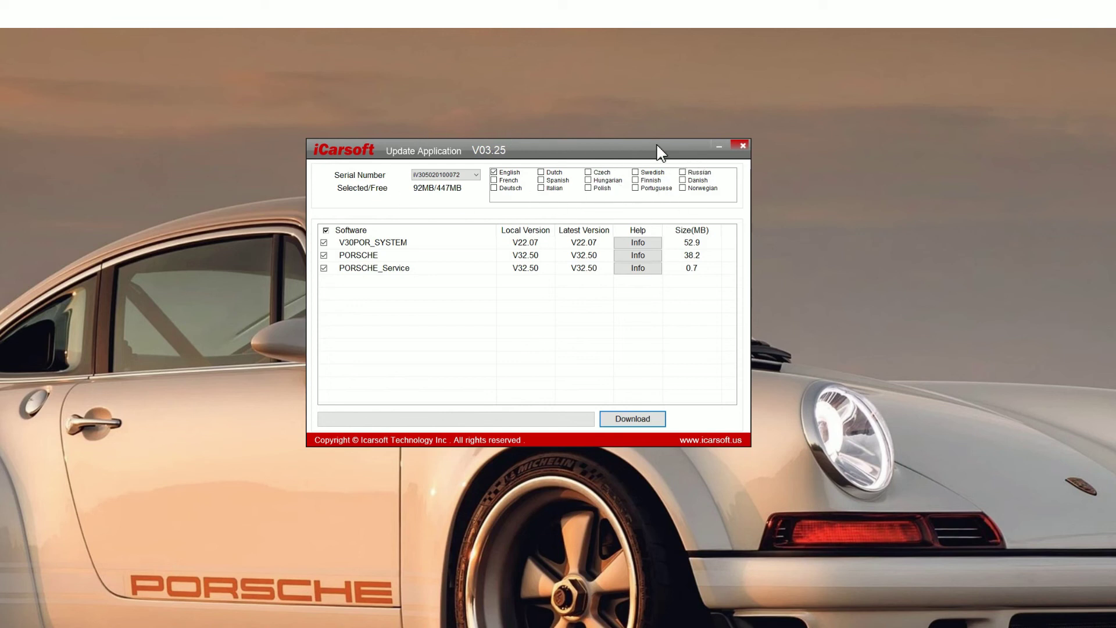
click(743, 144)
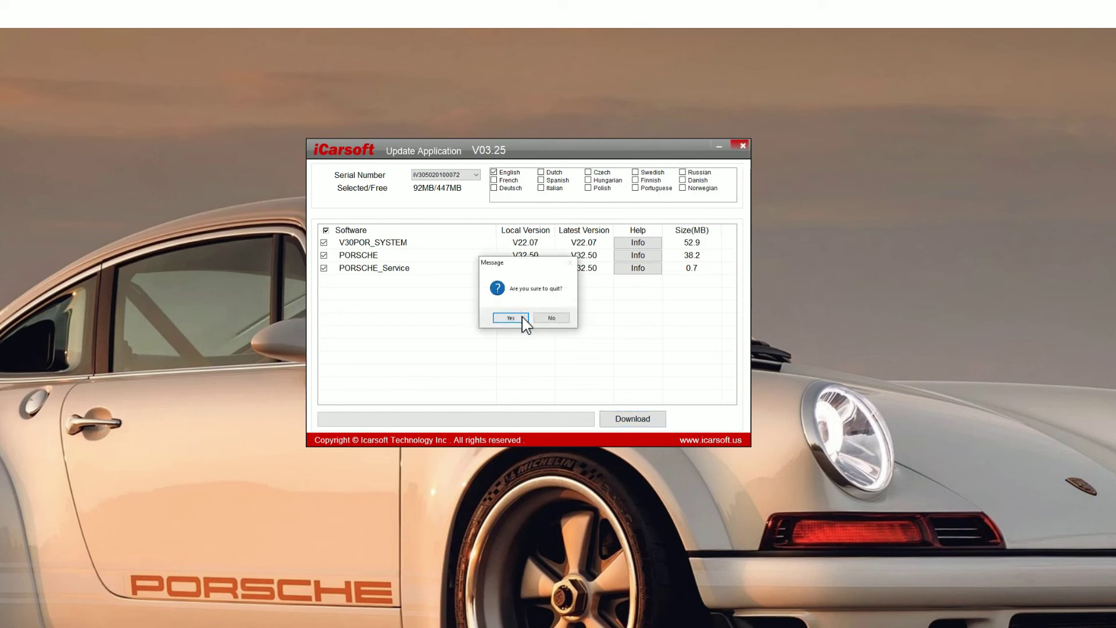